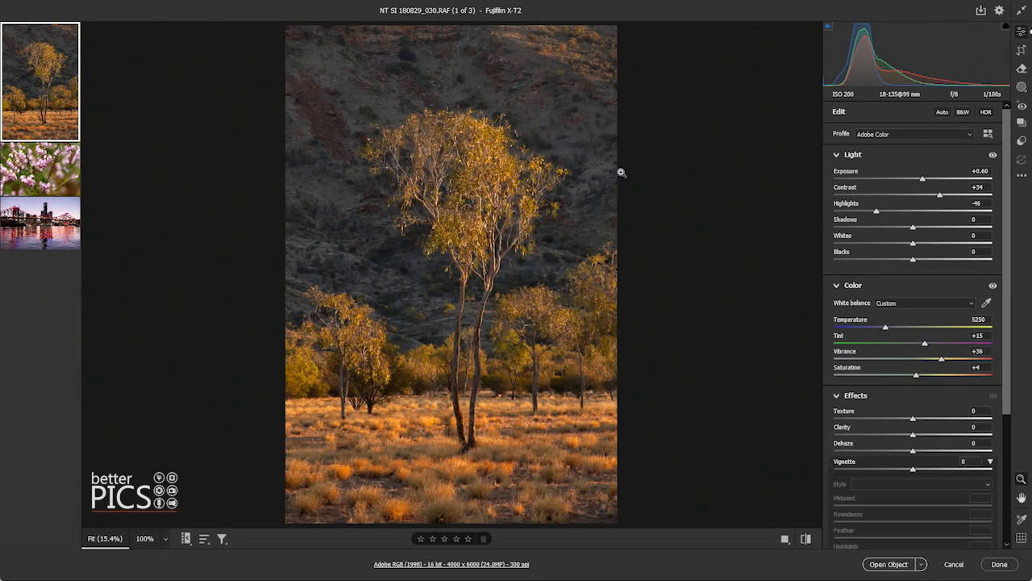
- Look through the pink flower photo and the bridge photo, and return to the tree photo
click(49, 179)
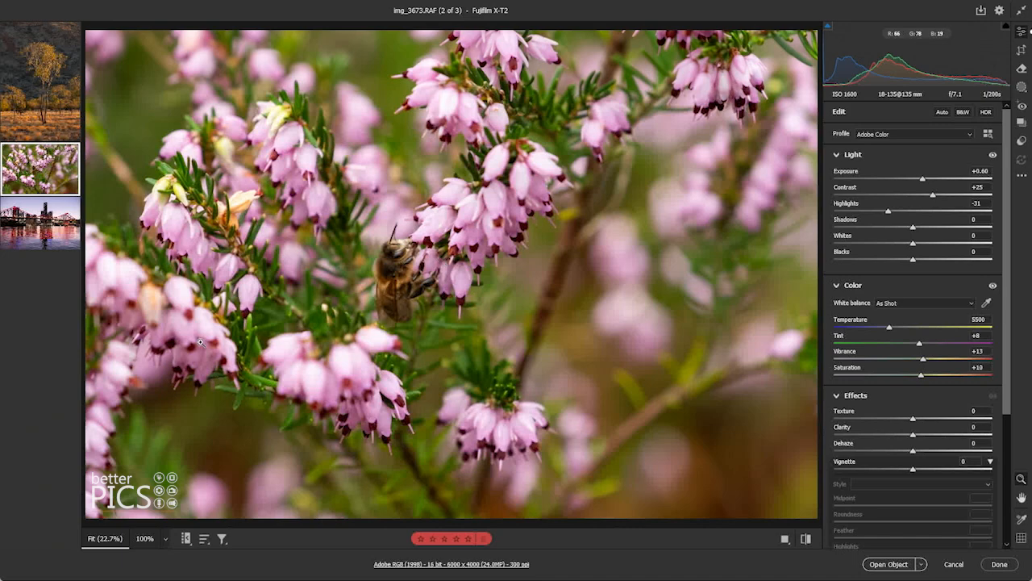
click(37, 234)
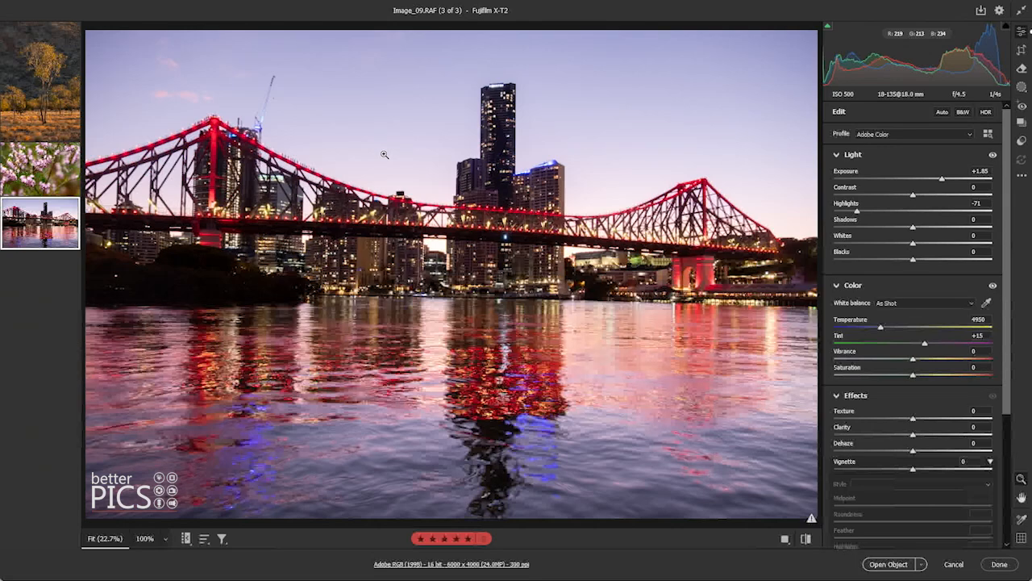
click(73, 94)
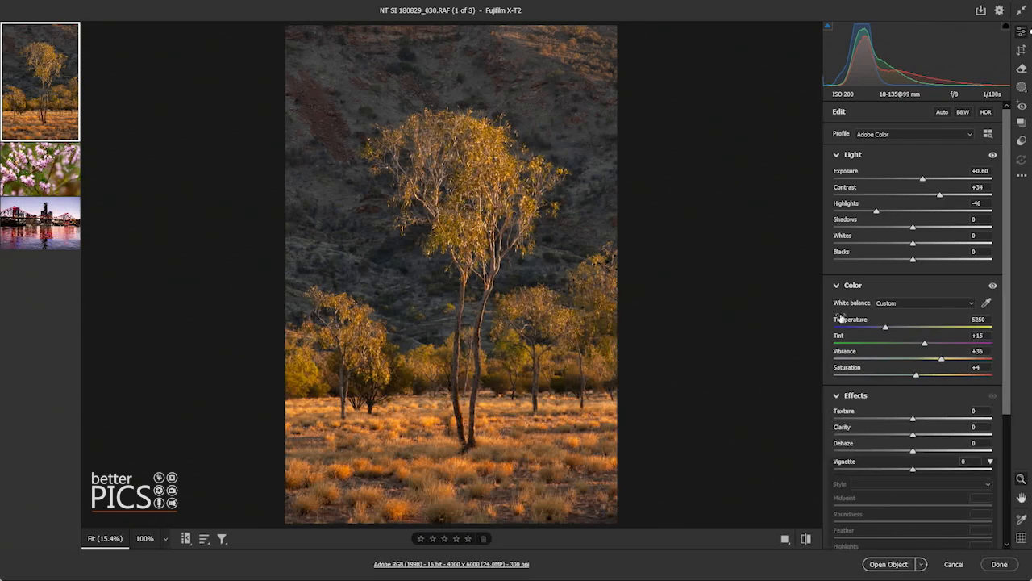
- Collapse the Color and Light settings and apply a vignette of -23 to the tree photo
click(837, 286)
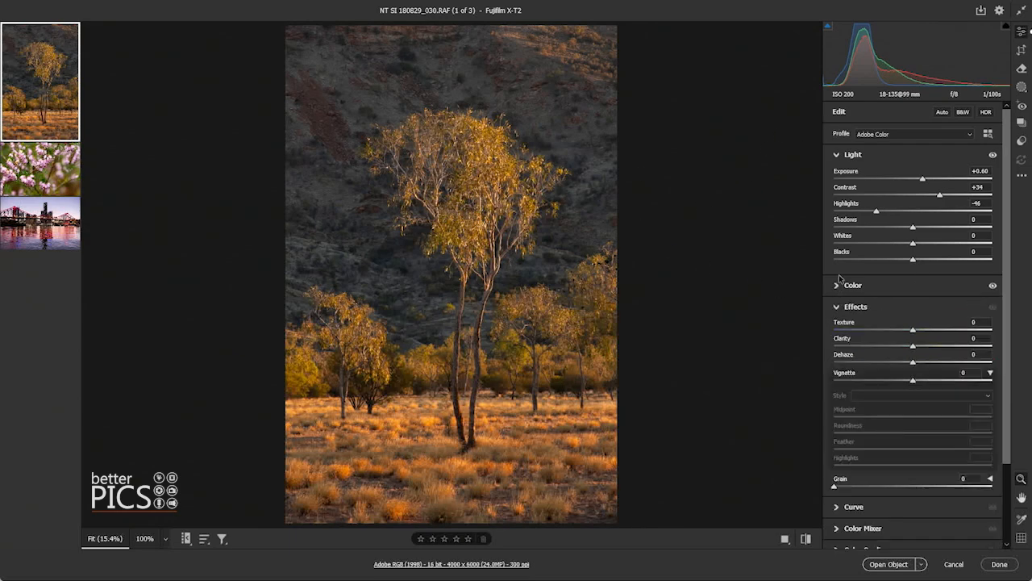
click(838, 154)
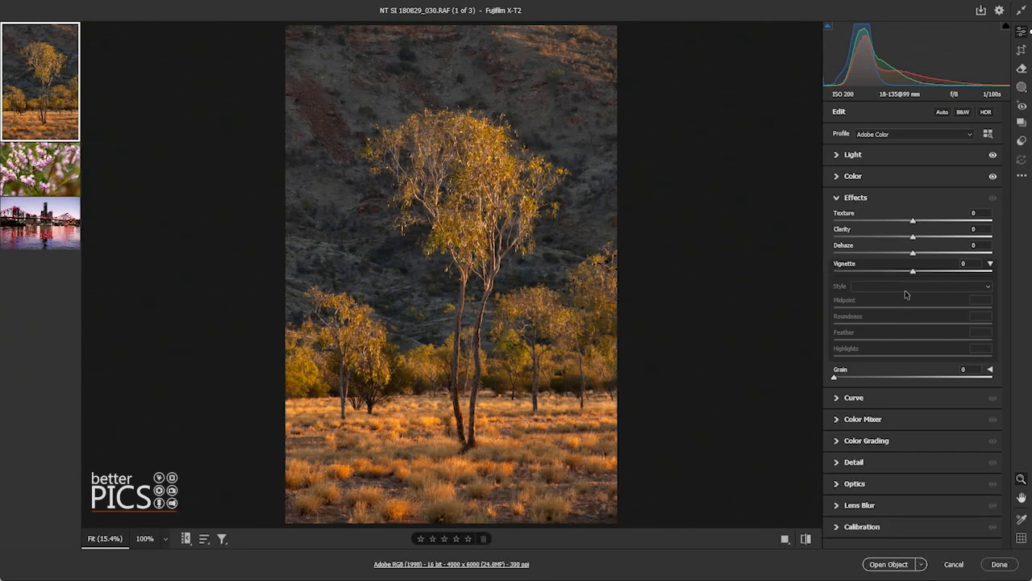
mouse_move(915, 274)
mouse_down()
mouse_move(873, 275)
mouse_move(969, 274)
mouse_move(919, 284)
mouse_move(896, 273)
mouse_up()
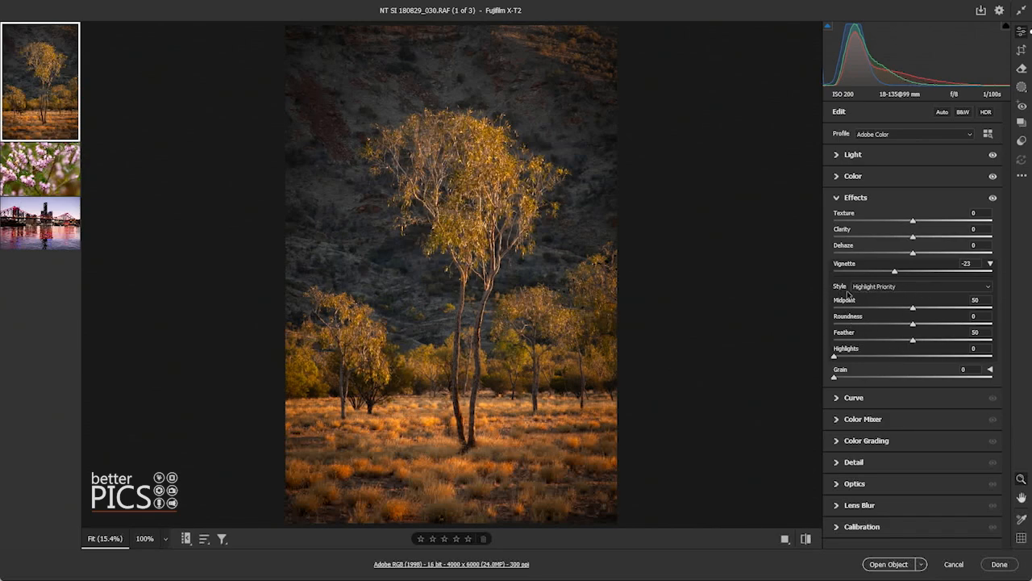
- Compare the Color Priority and Paint Overlay vignette styles on the tree photo and settle on Paint Overlay
click(906, 289)
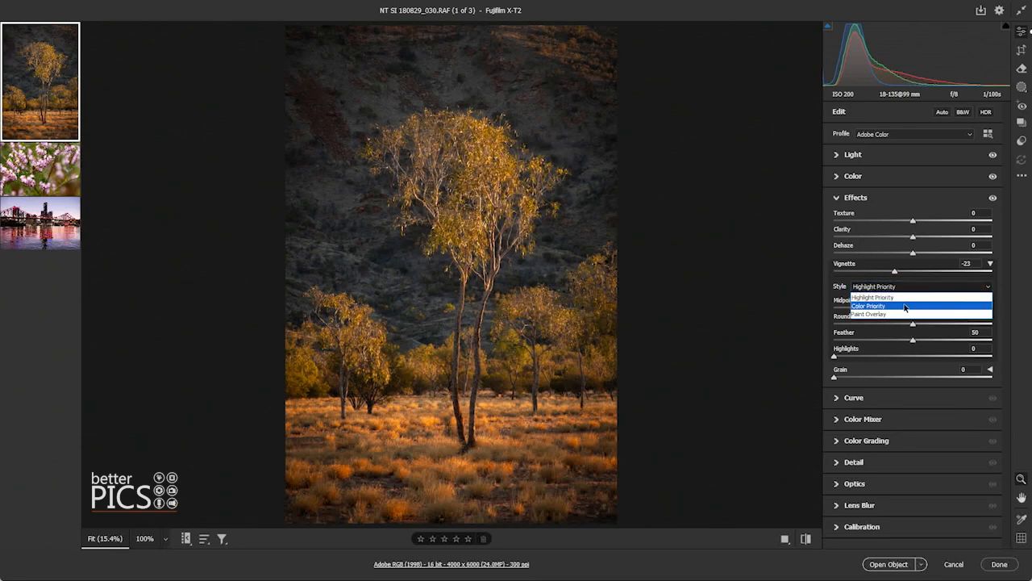
click(905, 307)
click(909, 289)
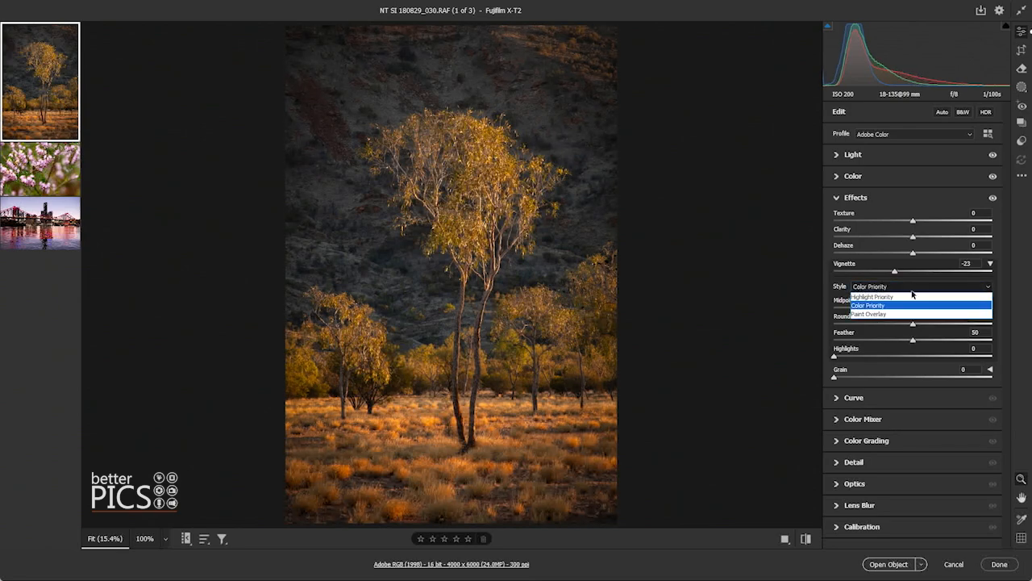
click(903, 315)
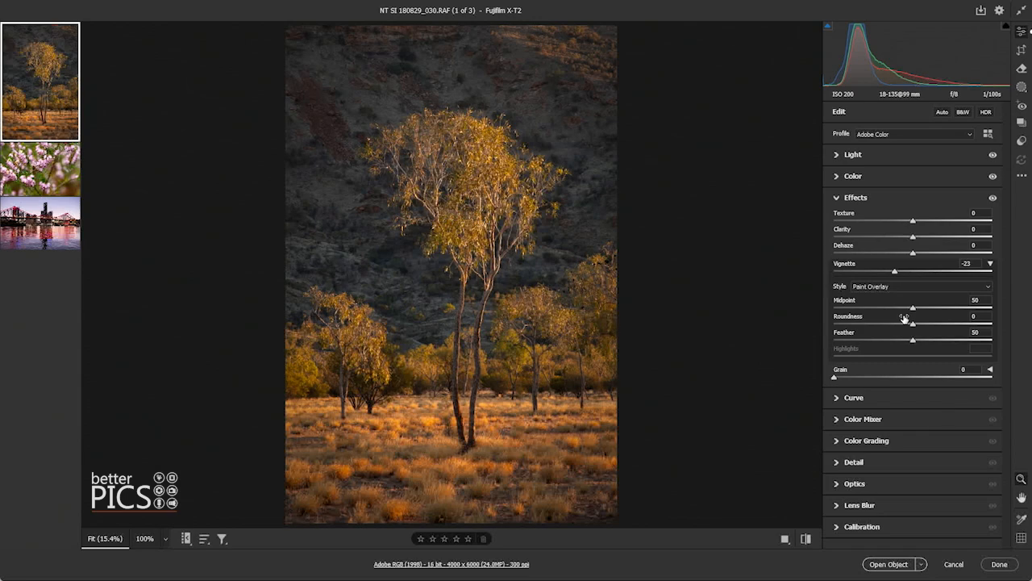
click(892, 290)
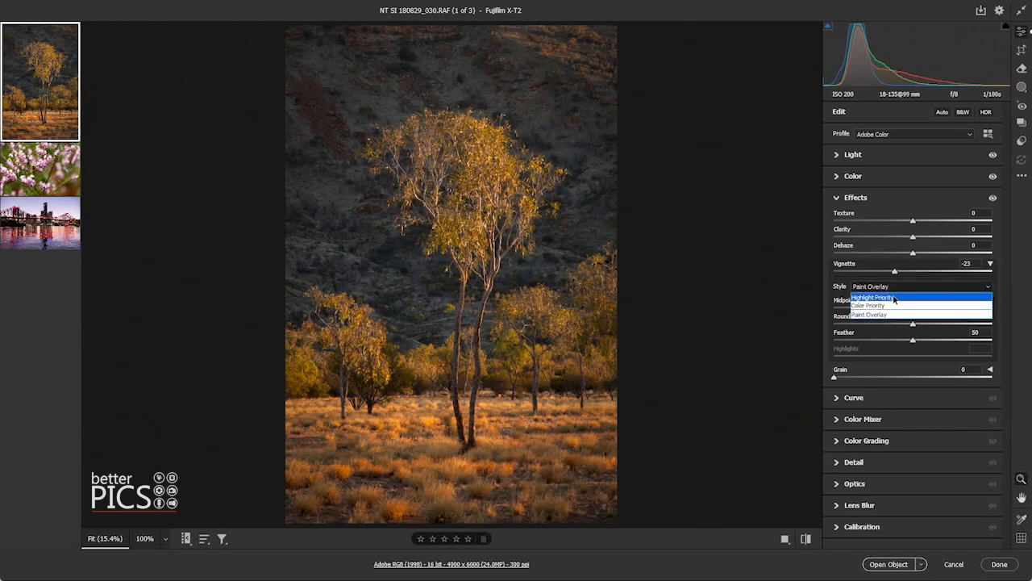
click(894, 307)
click(901, 288)
click(899, 300)
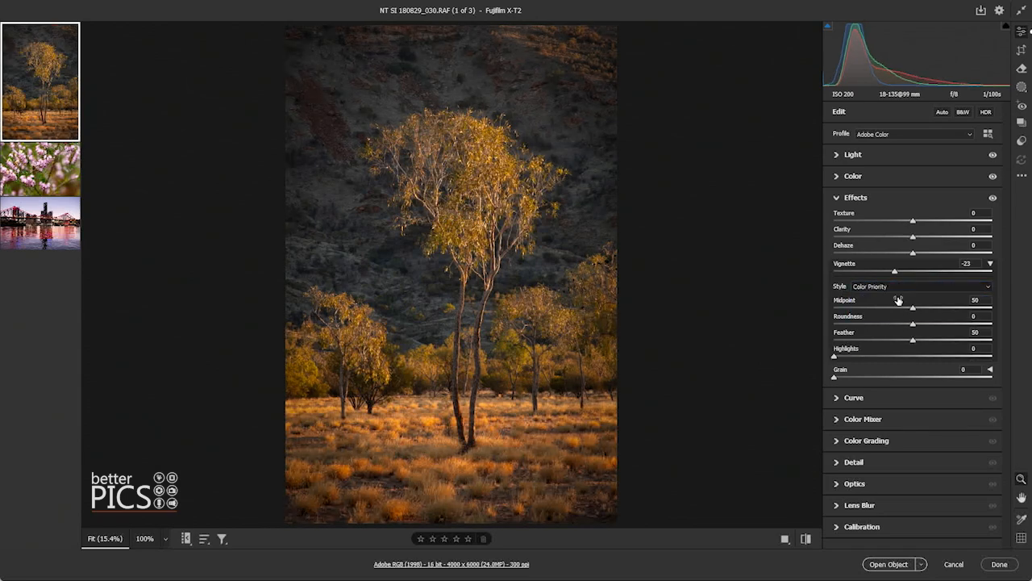
click(895, 286)
click(902, 313)
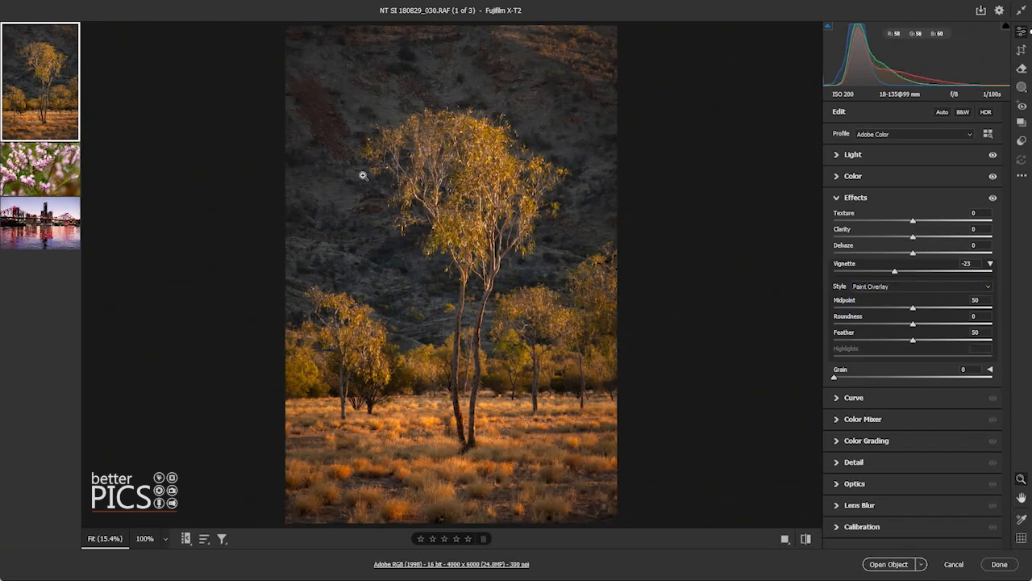
click(884, 288)
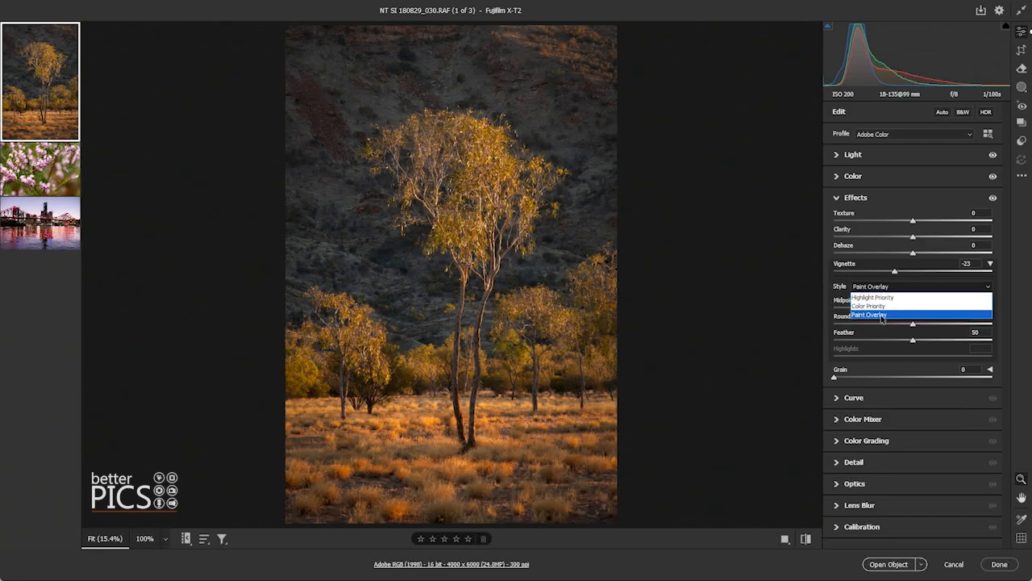
click(882, 315)
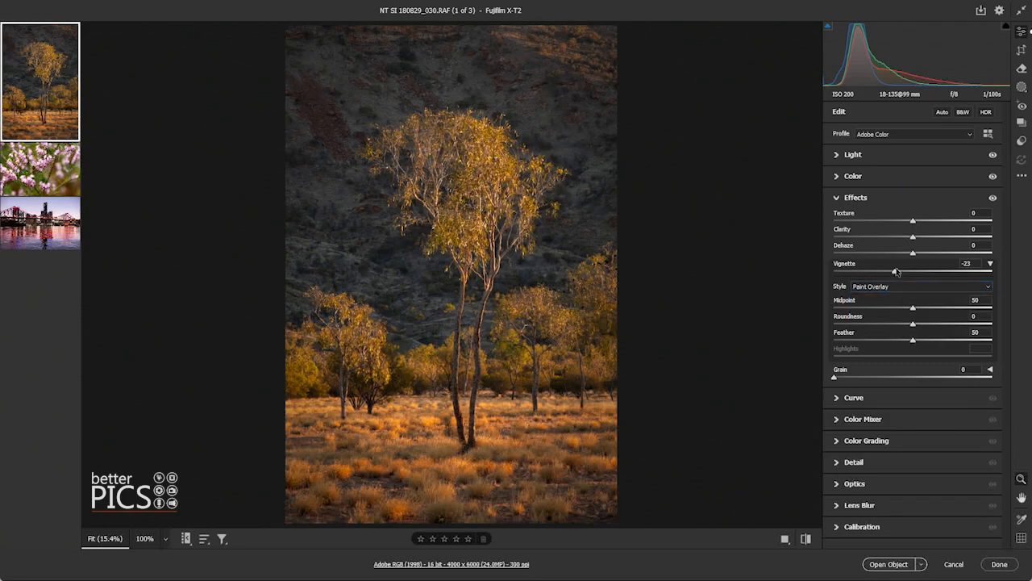
- Strengthen the tree photo's vignette to -40 and set its midpoint to 26
mouse_move(897, 271)
mouse_down()
mouse_move(905, 271)
mouse_move(883, 272)
mouse_up()
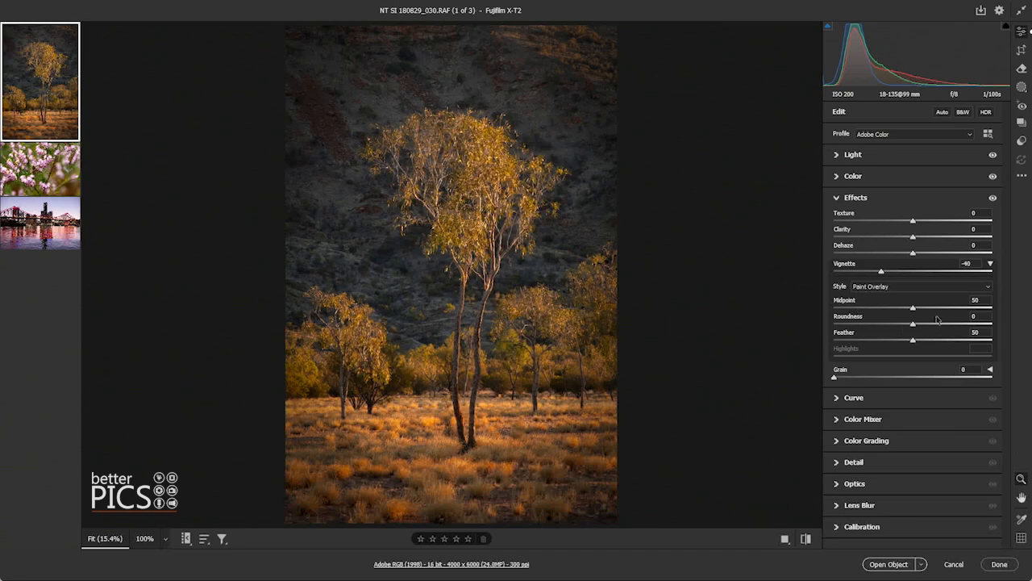
drag(914, 309, 860, 311)
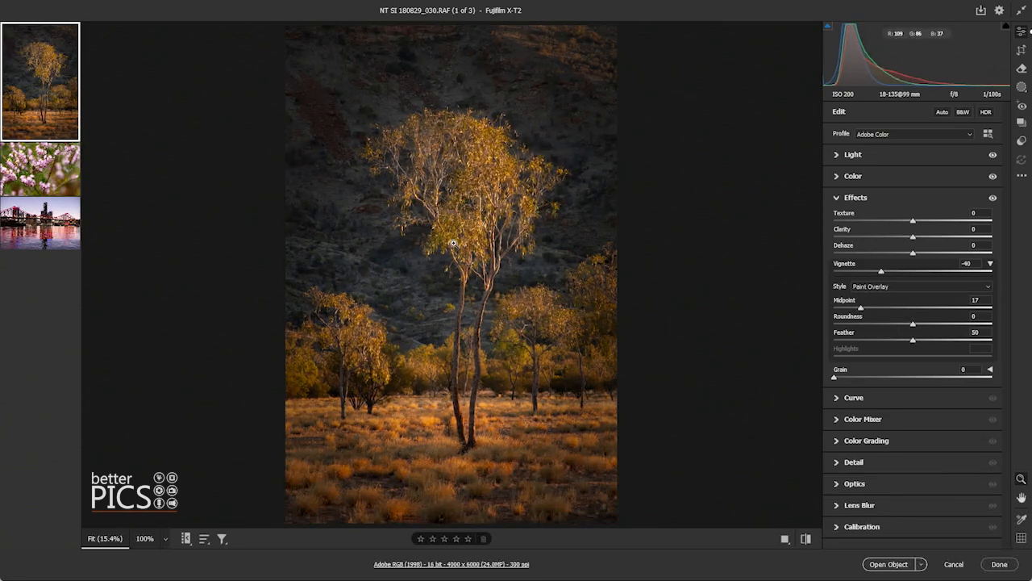
mouse_move(860, 309)
mouse_down()
mouse_move(846, 310)
mouse_move(874, 308)
mouse_up()
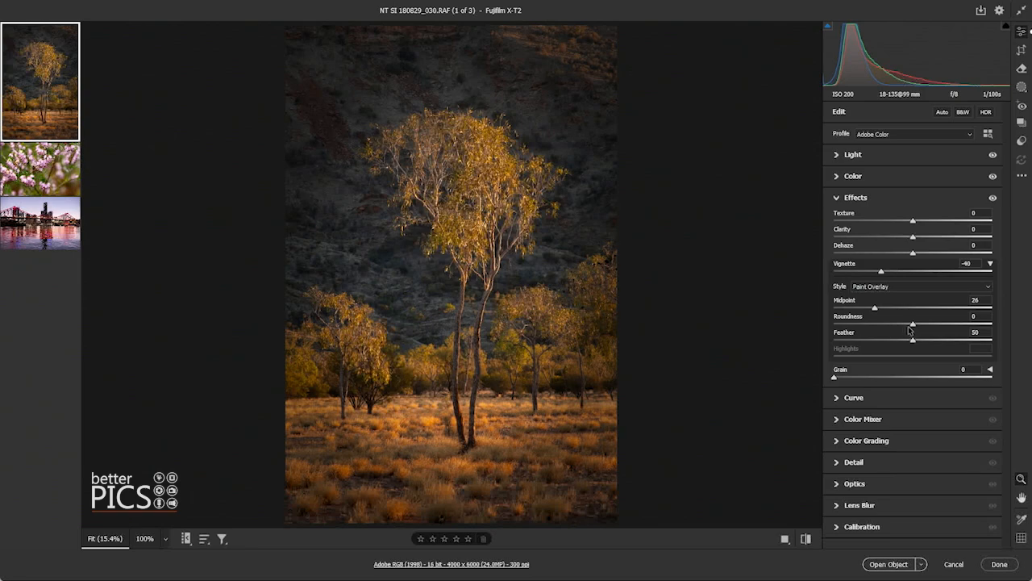
- Try extreme roundness and feather values on the tree photo's vignette, settling on roundness -19 and feather 63
drag(909, 328, 856, 325)
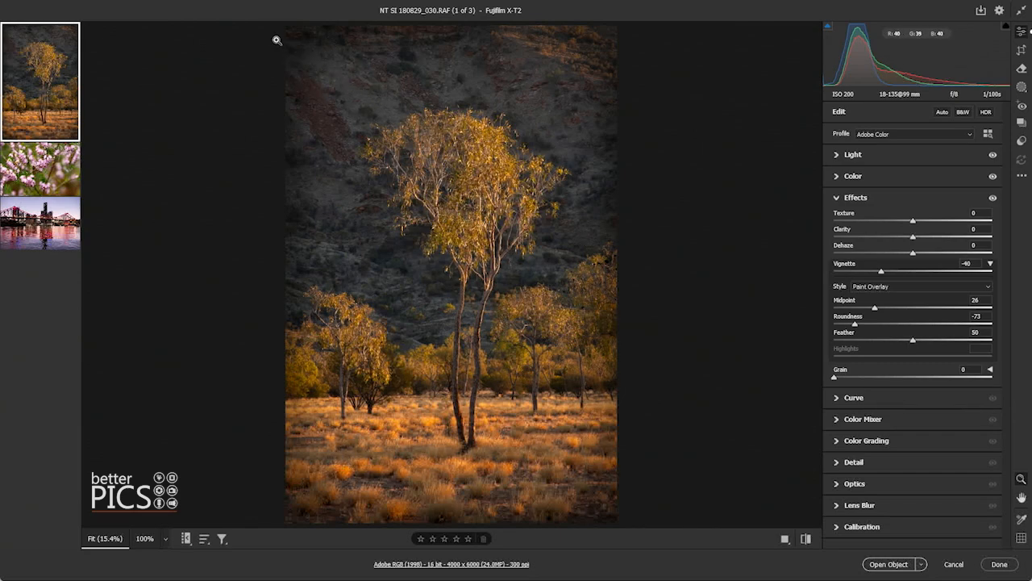
mouse_move(890, 324)
mouse_down()
mouse_move(945, 323)
mouse_move(900, 330)
mouse_up()
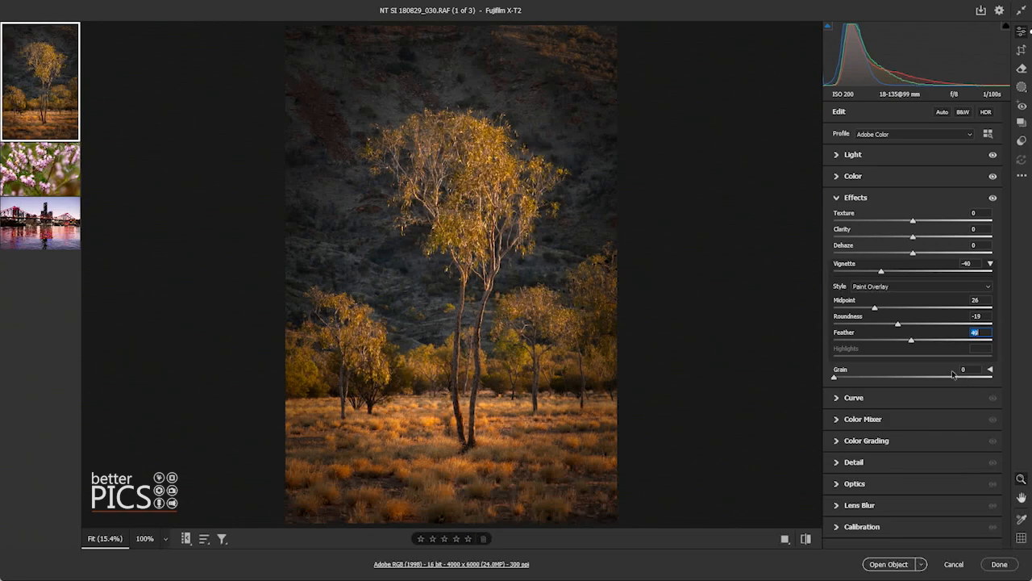
drag(914, 342, 824, 345)
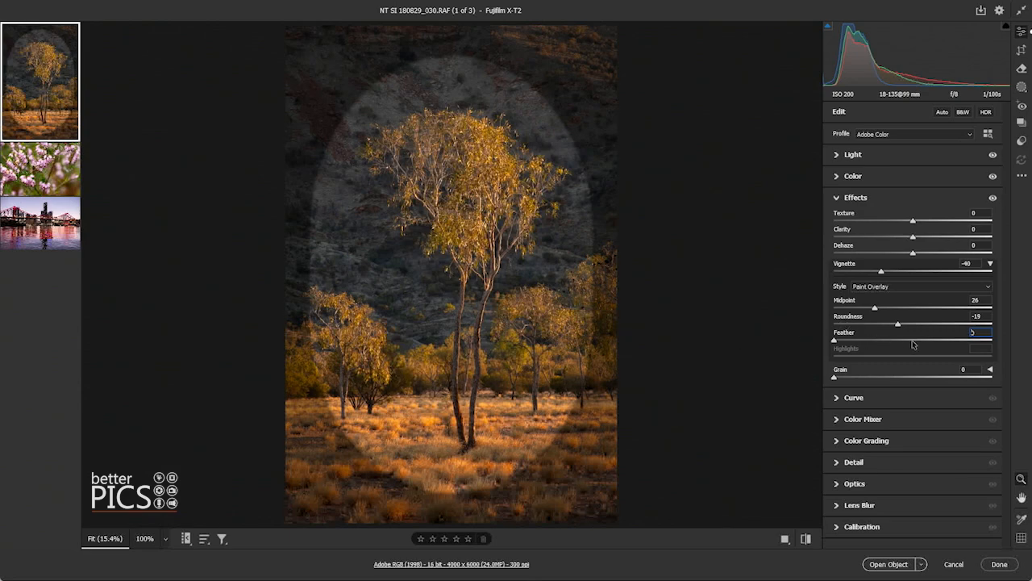
click(894, 341)
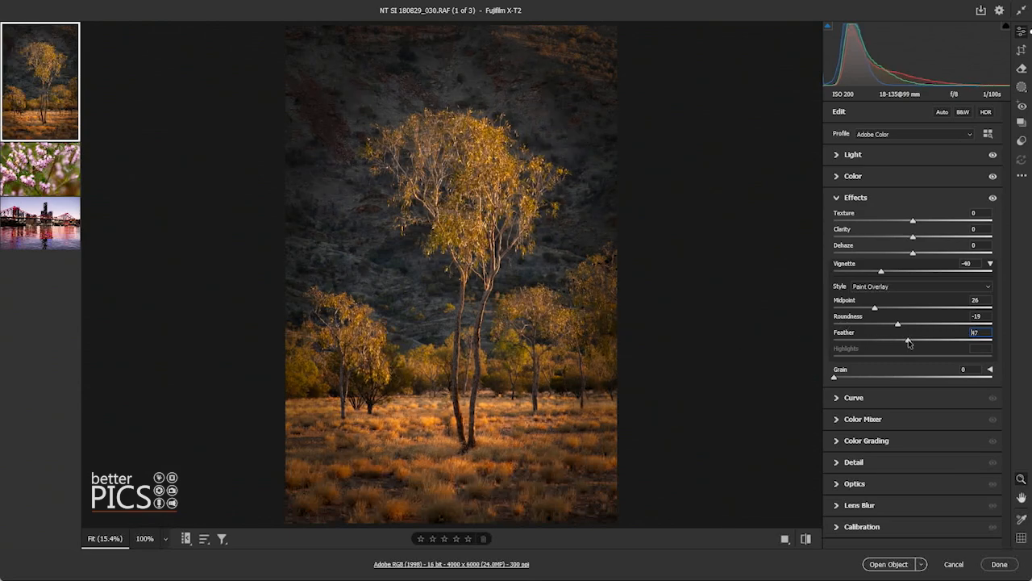
drag(909, 342, 933, 345)
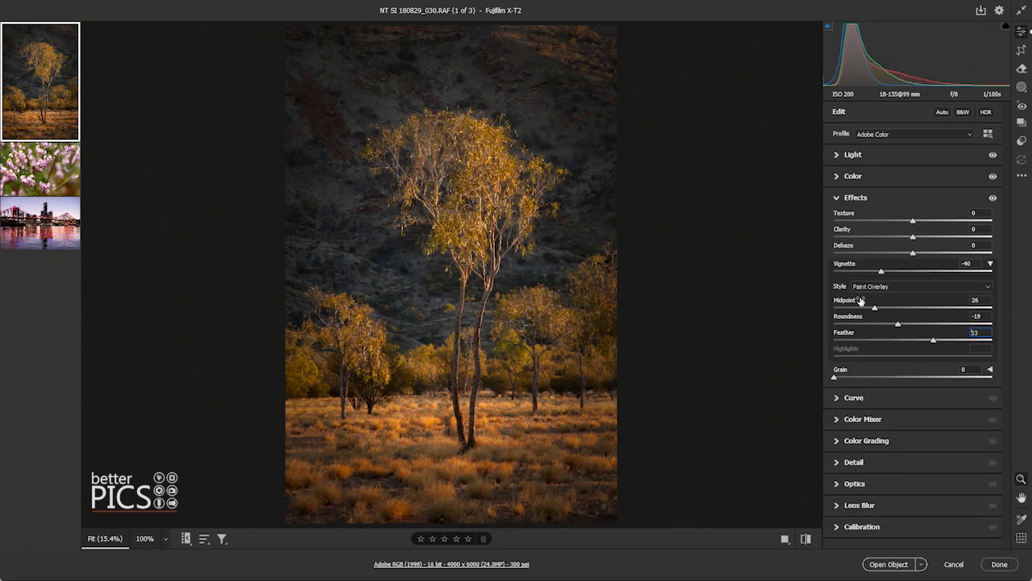
- Apply a vignette of -22 to the pink flower photo, try the Color Priority style and settle on Paint Overlay
click(32, 175)
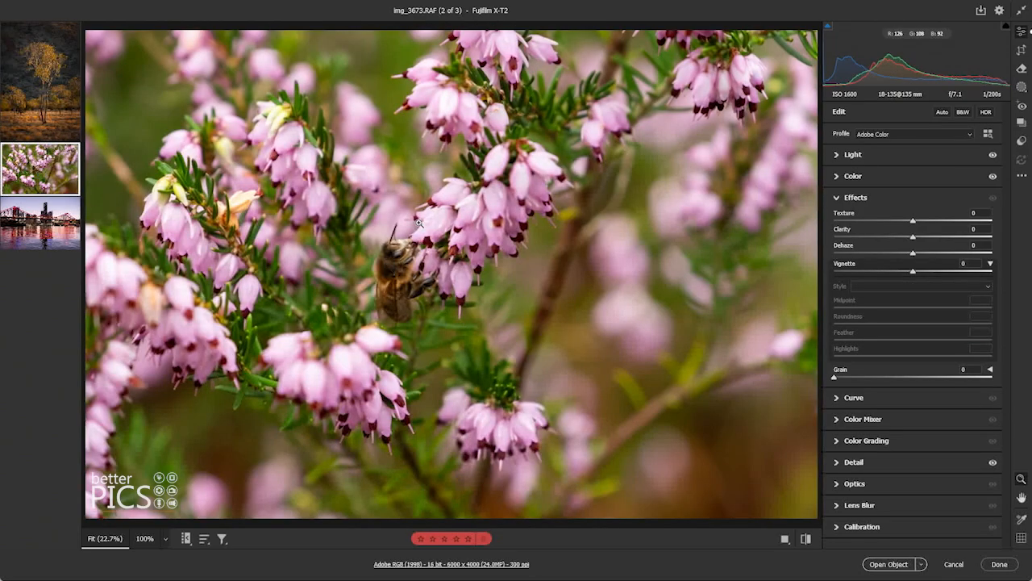
drag(912, 273, 894, 275)
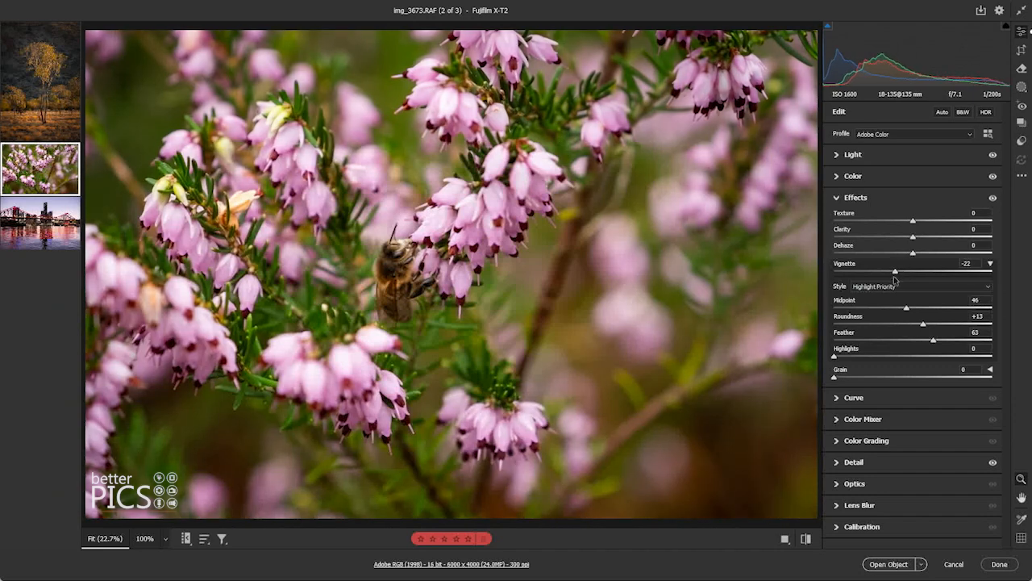
click(904, 287)
click(904, 307)
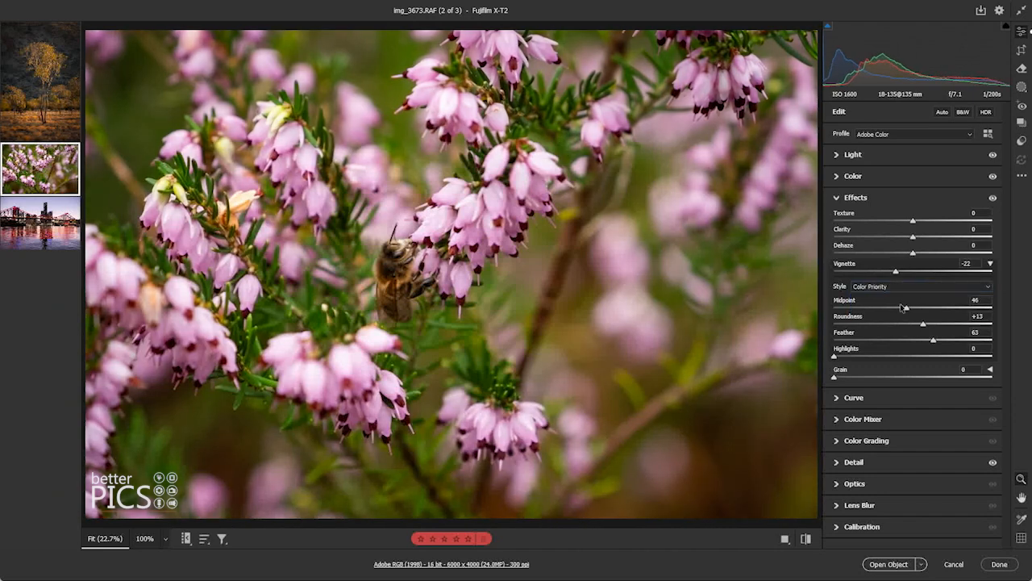
click(904, 288)
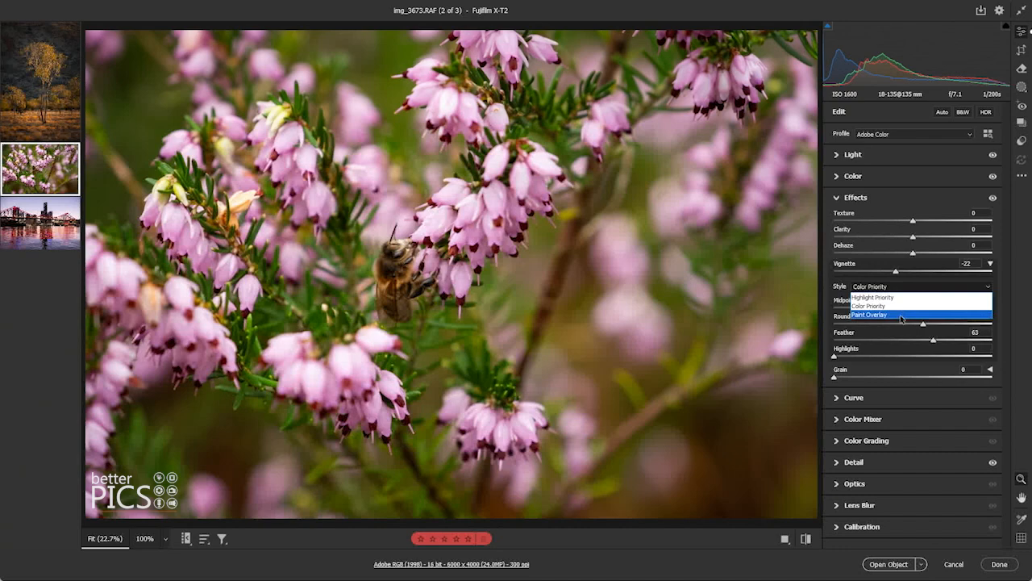
click(901, 315)
click(908, 287)
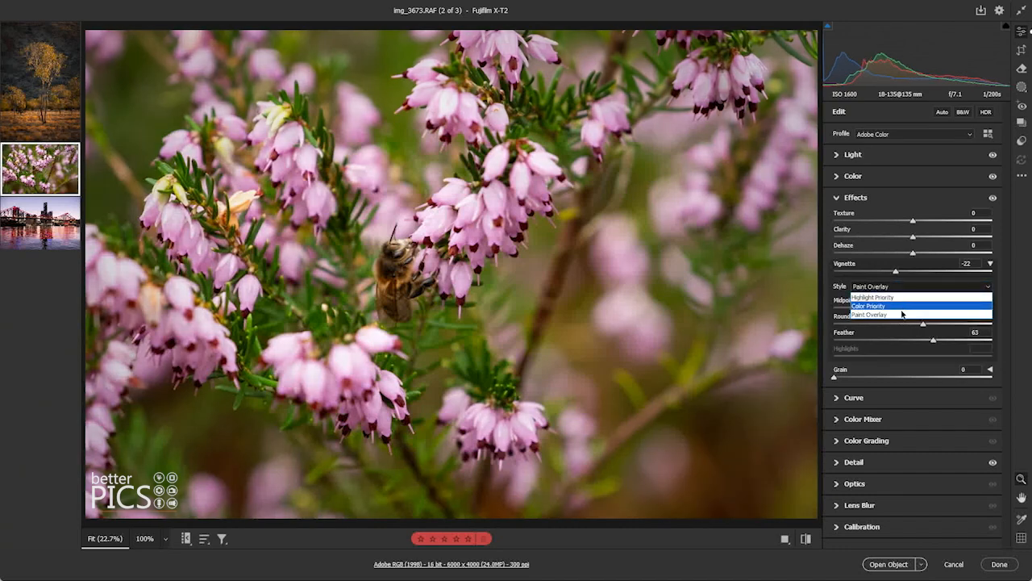
click(906, 316)
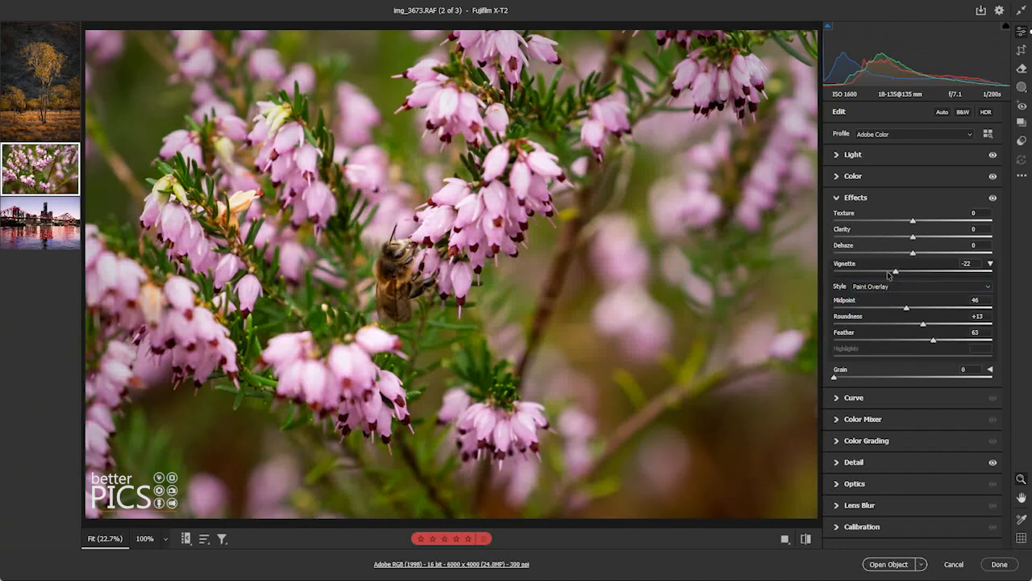
- Refine the flower photo's vignette to amount -39, midpoint 33, roundness +20 and feather 70
mouse_move(888, 276)
mouse_down()
mouse_move(877, 274)
mouse_move(889, 274)
mouse_up()
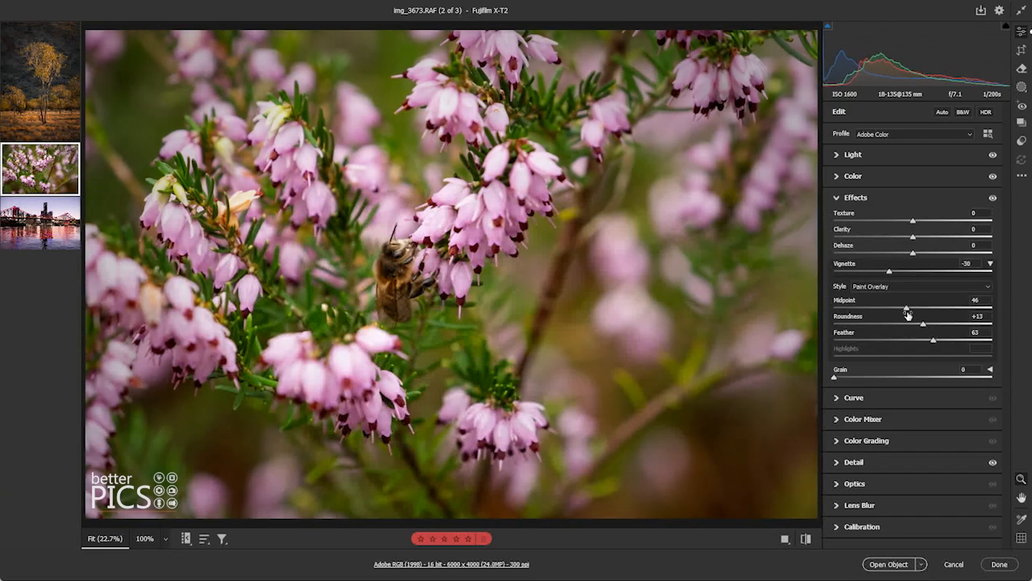
drag(907, 309, 942, 341)
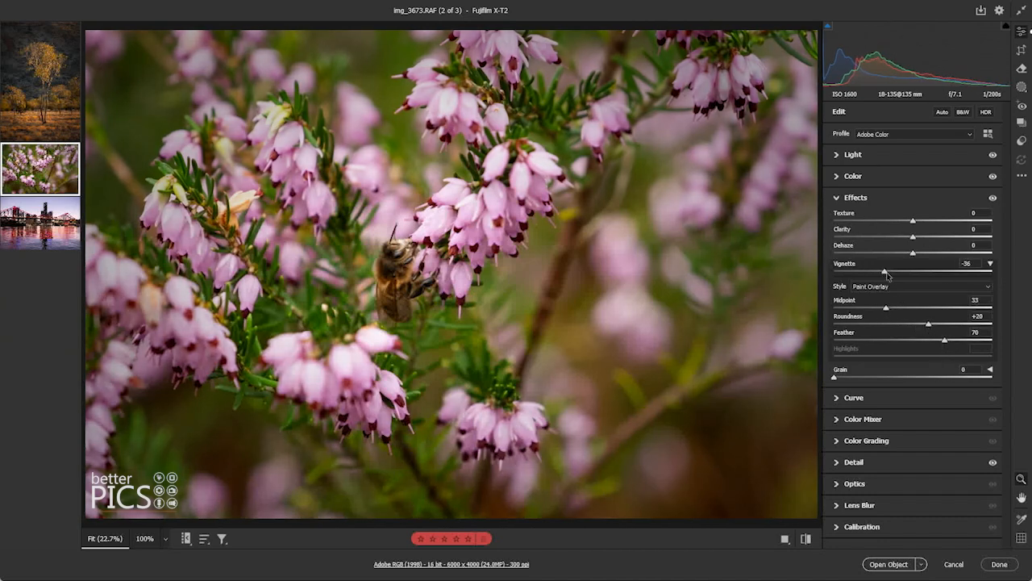
mouse_move(890, 272)
mouse_down()
mouse_move(874, 275)
mouse_move(884, 275)
mouse_up()
drag(891, 270, 883, 275)
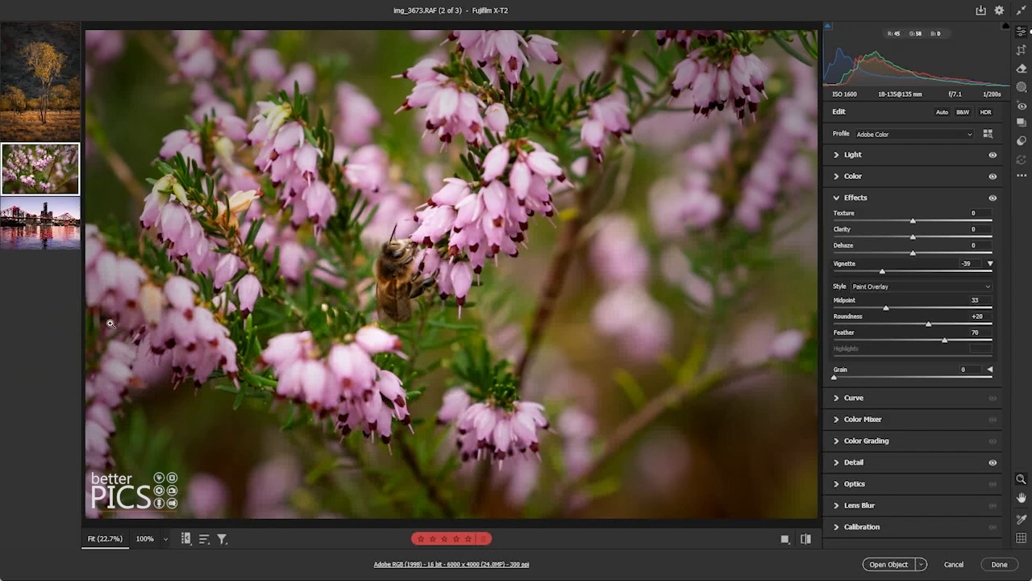
- Start a brush mask on the bridge photo with brush size 20 and feather 97
click(40, 211)
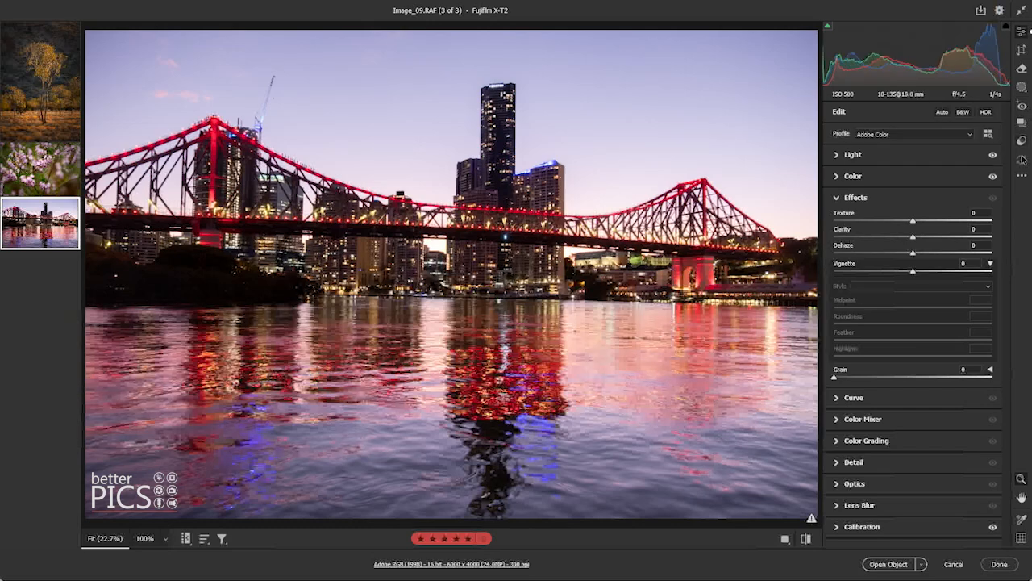
click(1023, 87)
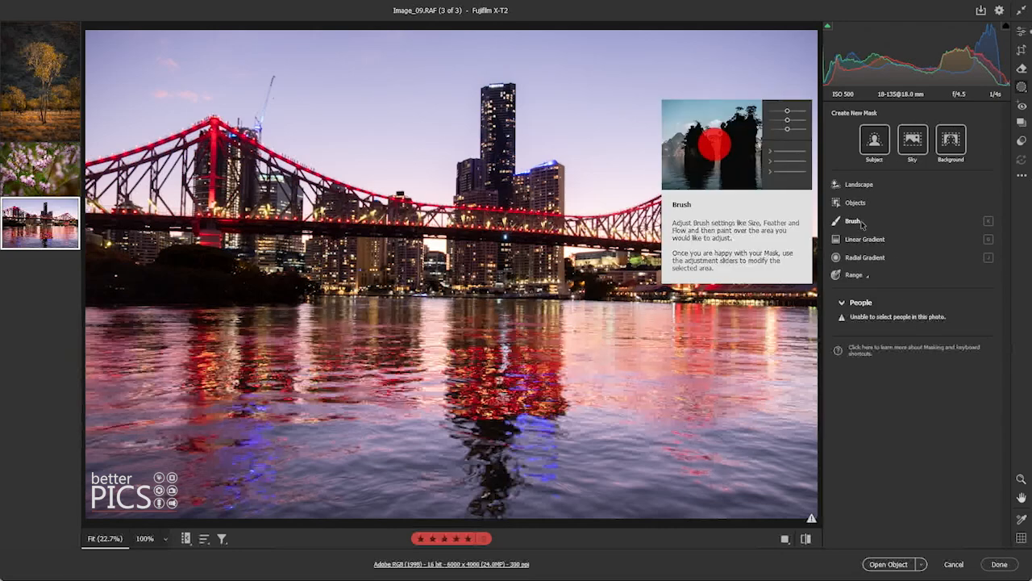
click(855, 221)
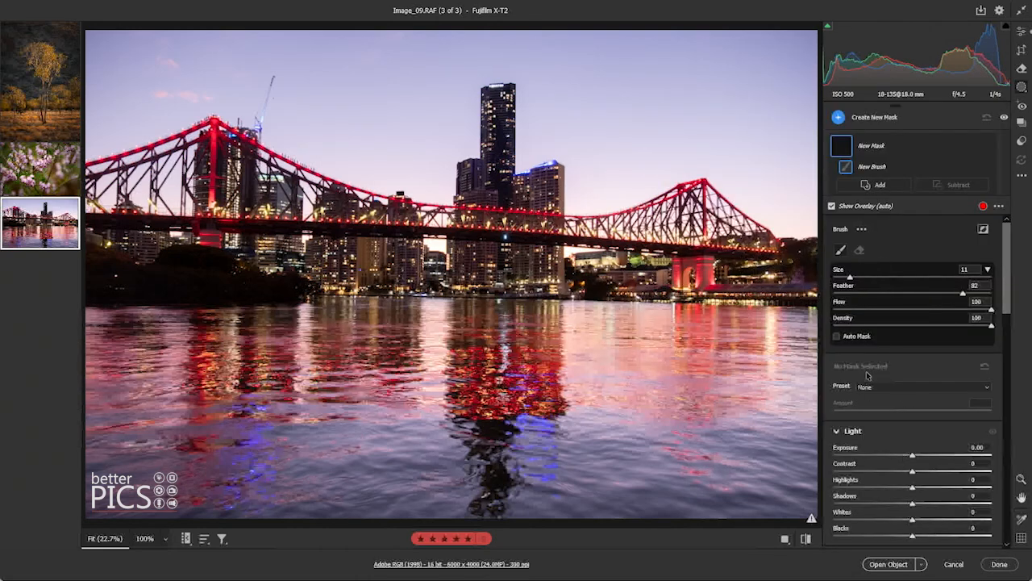
drag(850, 277, 858, 277)
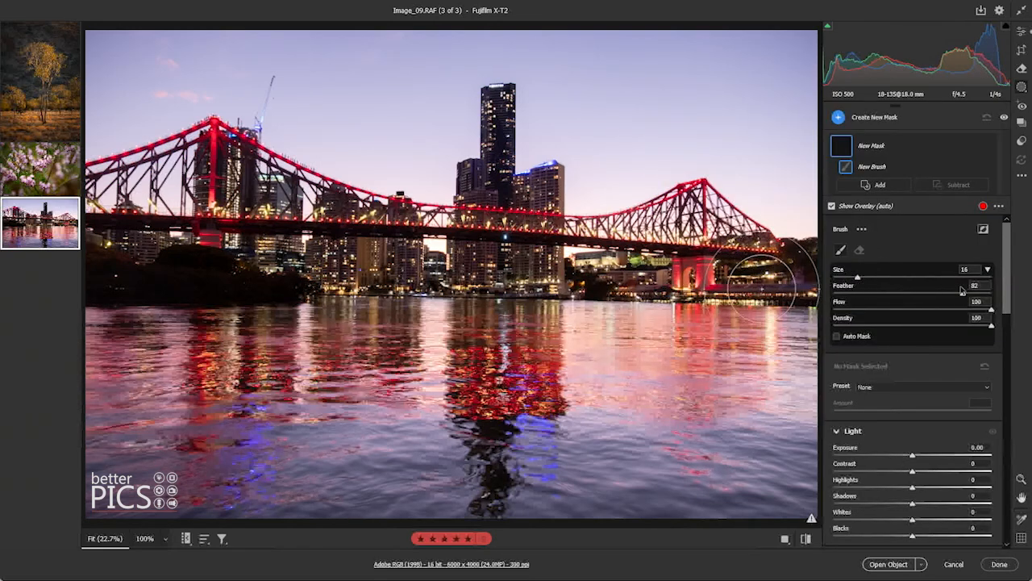
drag(962, 291, 988, 292)
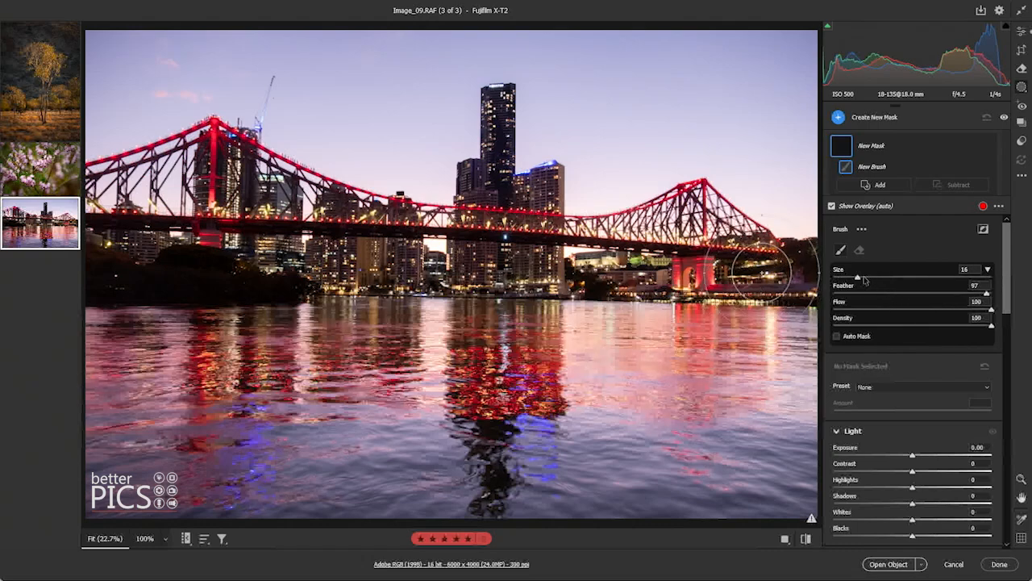
drag(865, 279, 864, 278)
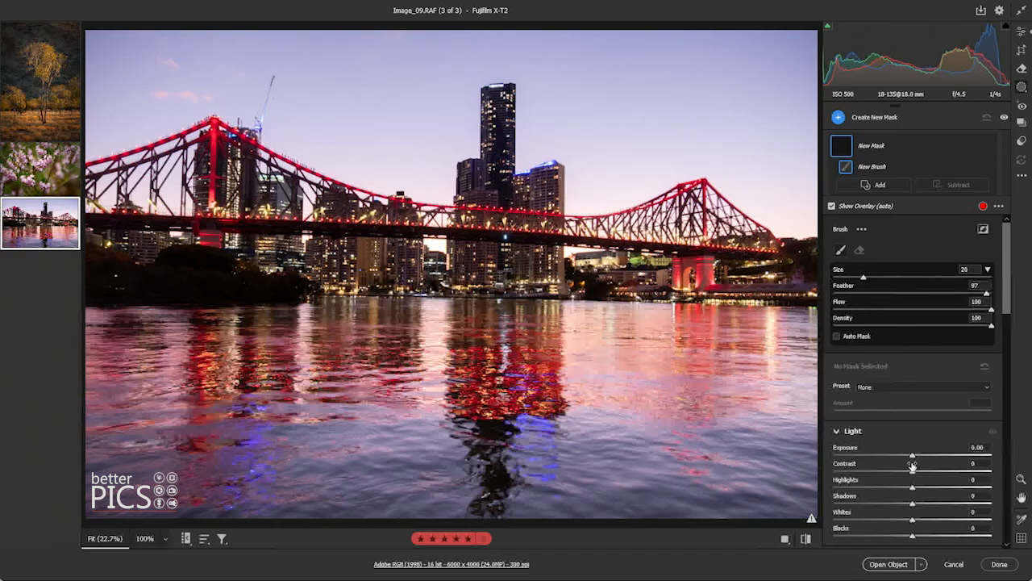
drag(864, 277, 864, 279)
- Paint around the bridge photo's edges at exposure -0.55, and ease the mask's exposure to -0.40
drag(902, 457, 901, 457)
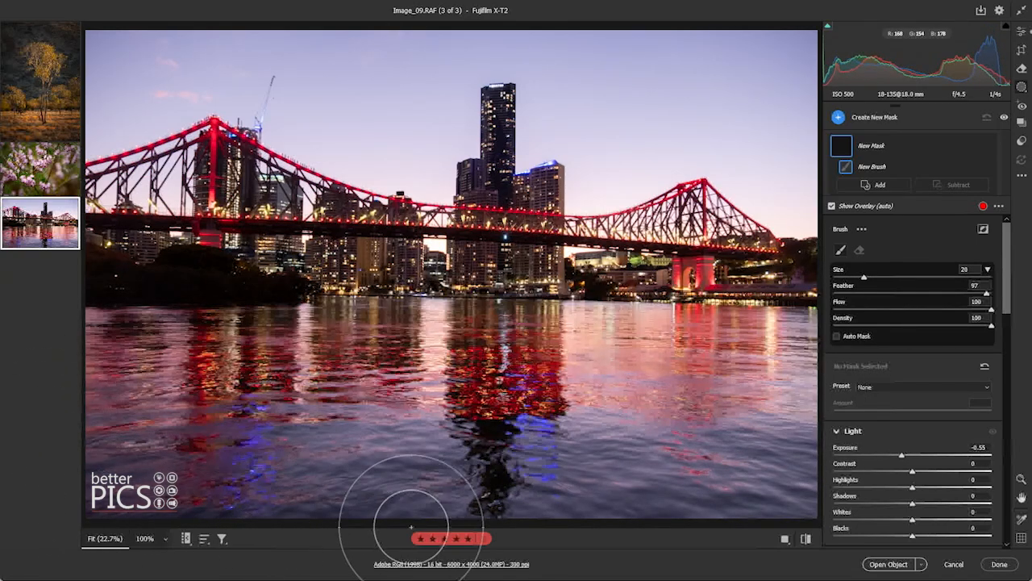
mouse_move(411, 527)
mouse_down()
mouse_move(700, 526)
mouse_move(858, 493)
mouse_up()
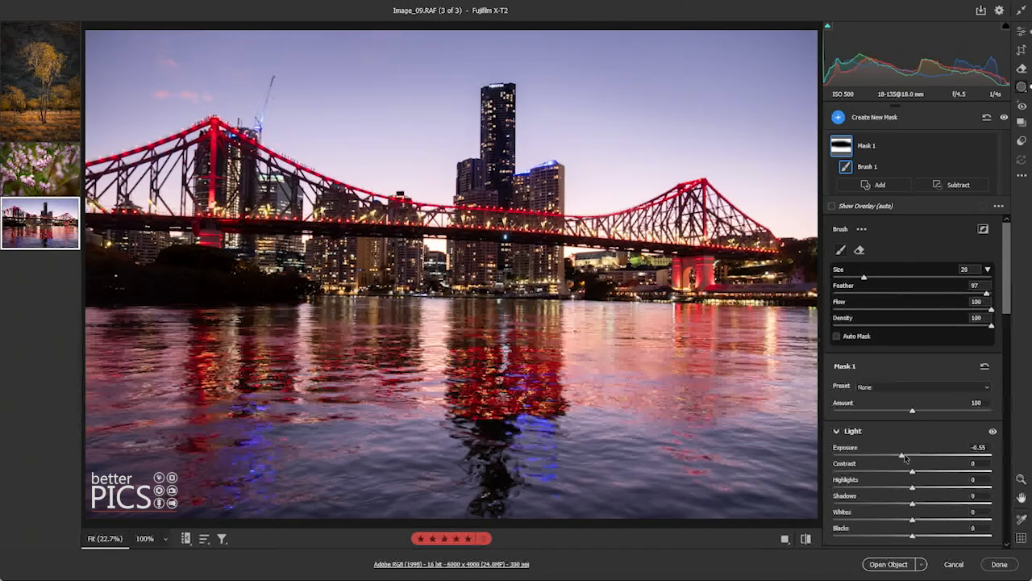
drag(905, 456, 908, 458)
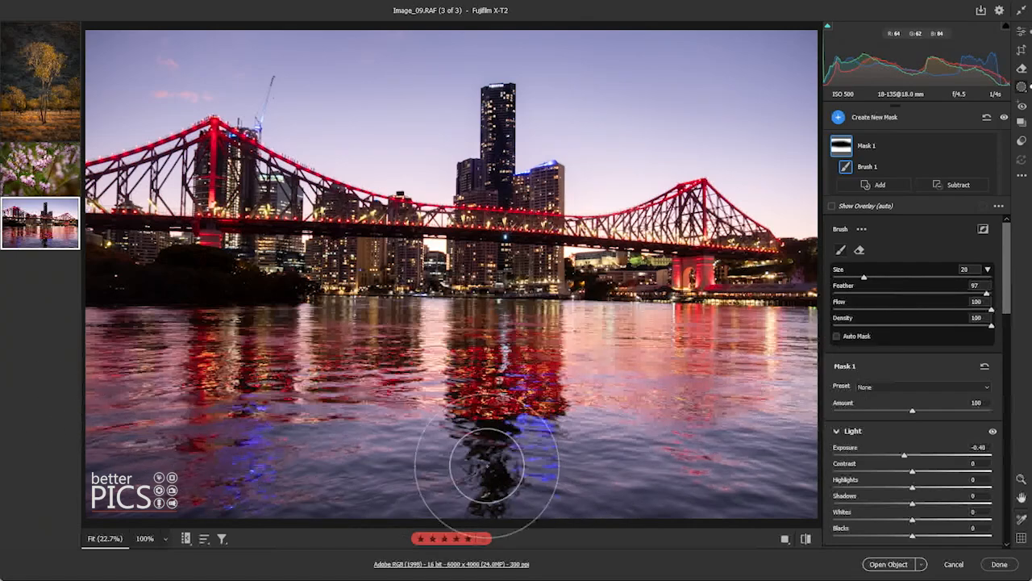
- Add a second brush mask with exposure -0.25 and paint it across the water in the bridge photo's foreground
click(838, 117)
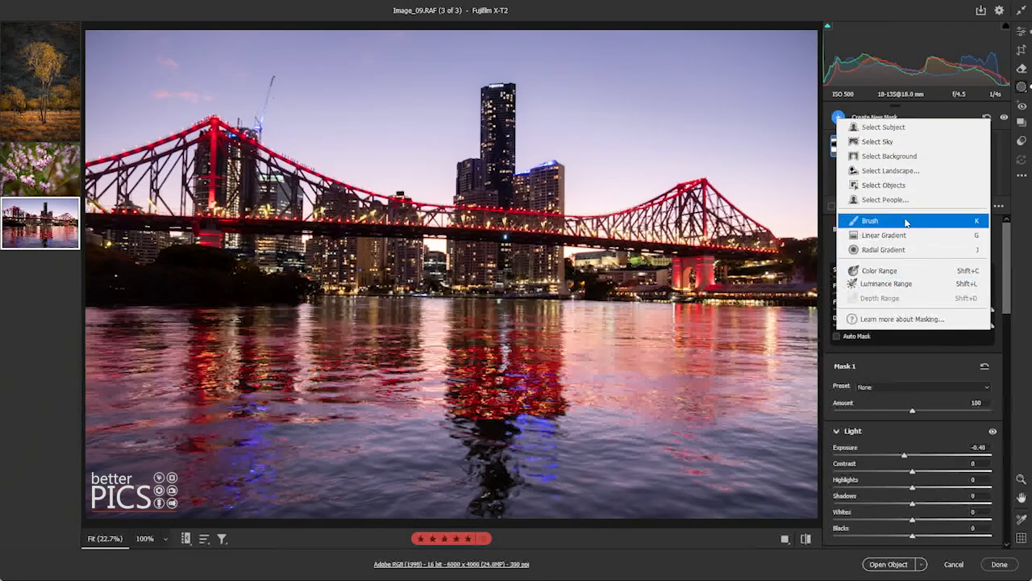
click(867, 219)
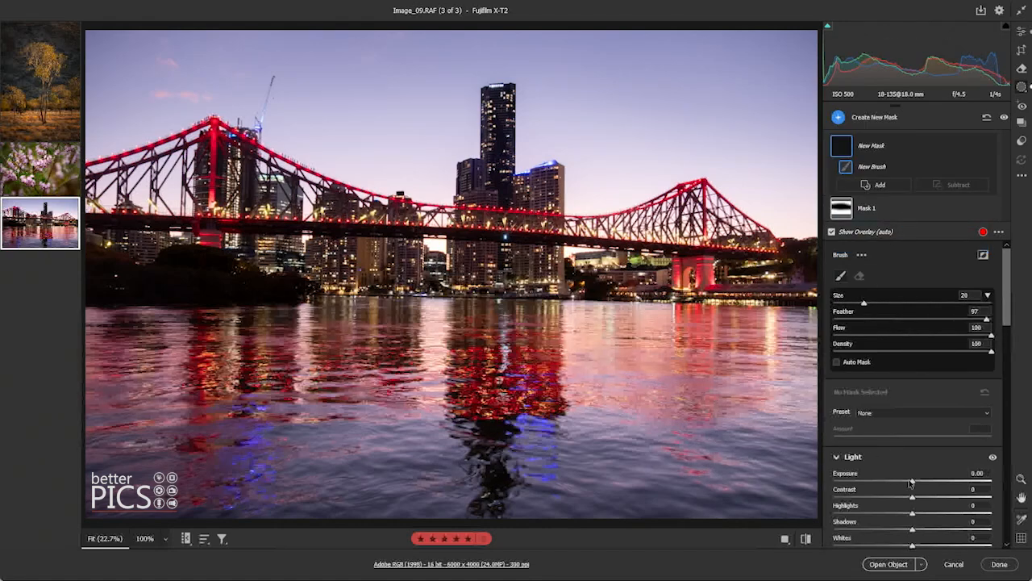
drag(911, 482, 906, 482)
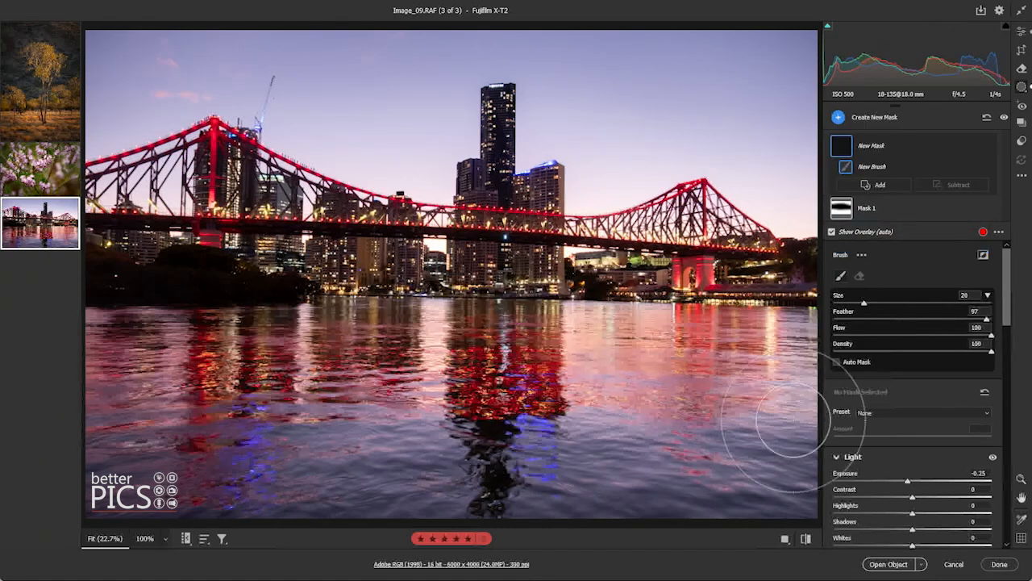
mouse_move(93, 456)
mouse_down()
mouse_move(629, 509)
mouse_move(1026, 486)
mouse_up()
drag(787, 442, 168, 472)
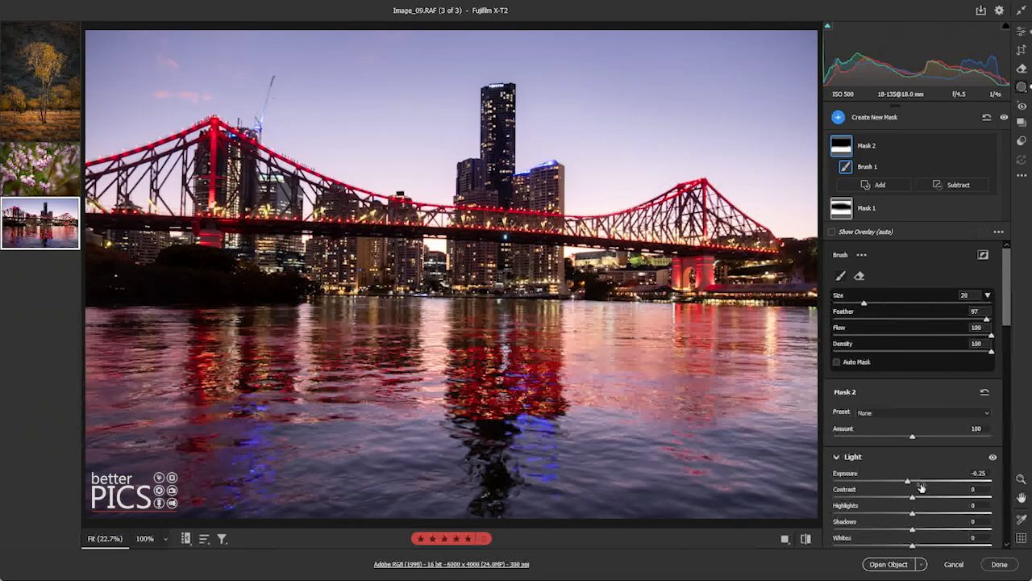
drag(908, 481, 907, 481)
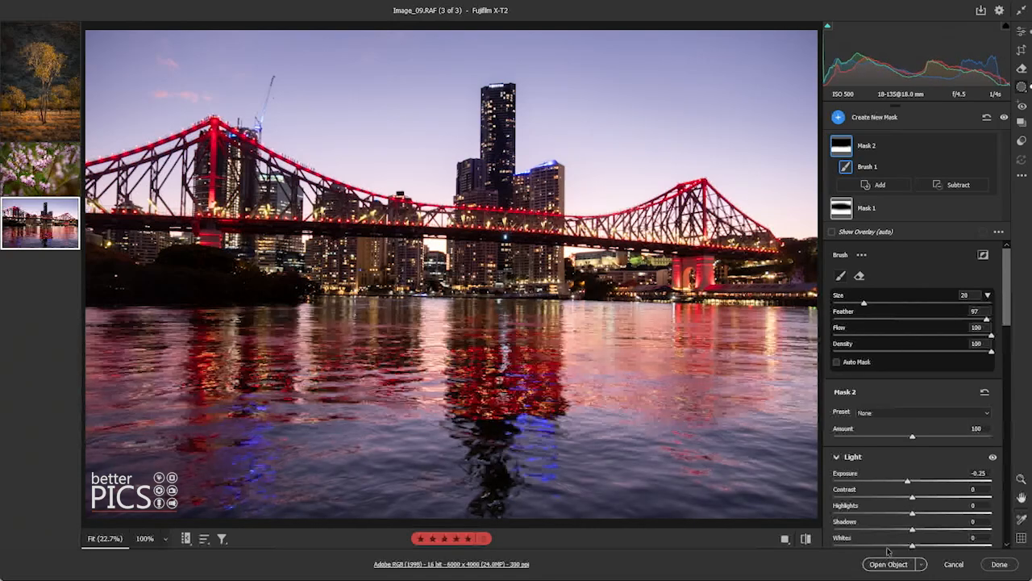